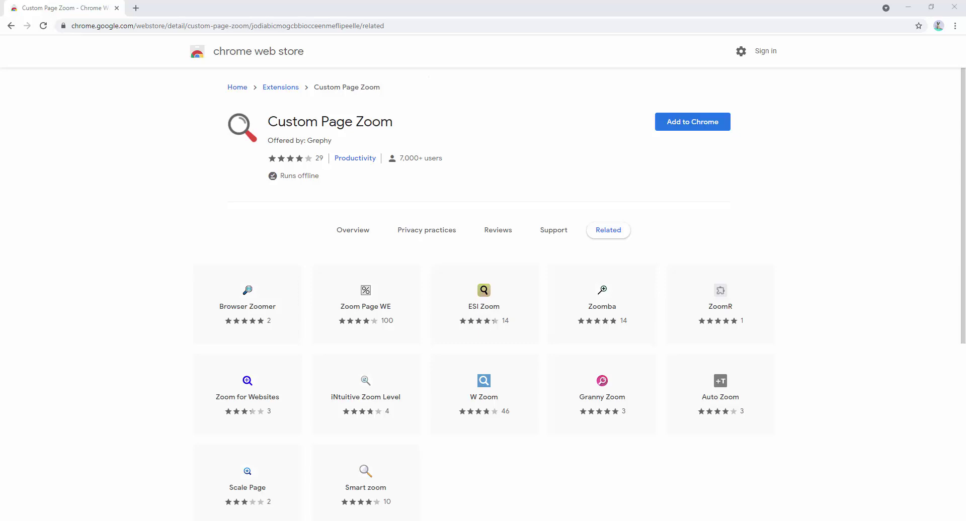
Add Custom Page Zoom to Chrome from its Web Store page and confirm the installation
click(682, 127)
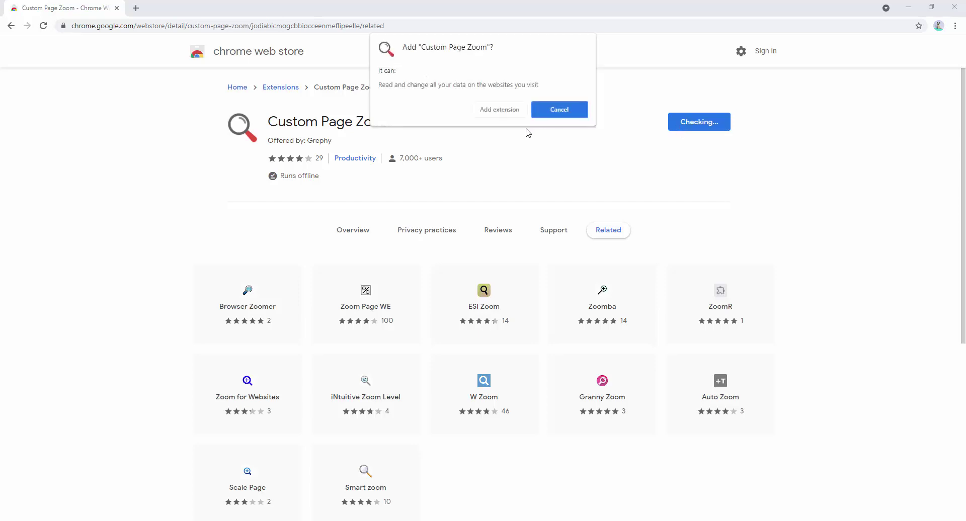
click(497, 114)
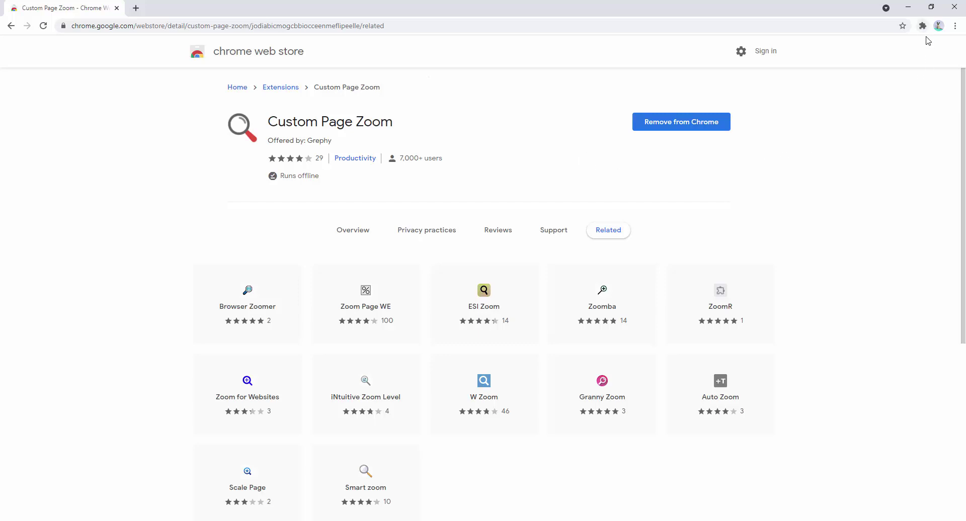
Pin Custom Page Zoom from the Extensions menu so its magnifier icon stays in the toolbar
click(922, 28)
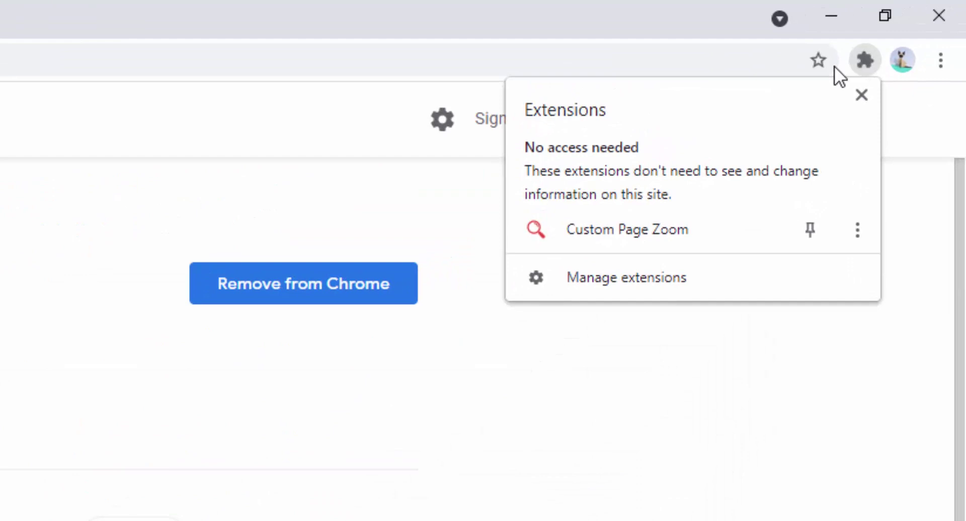
click(811, 232)
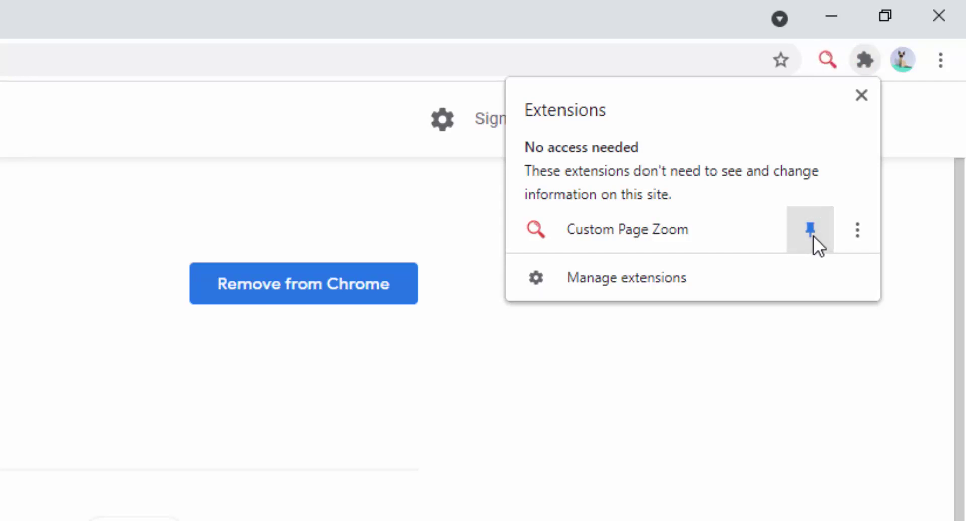
click(775, 455)
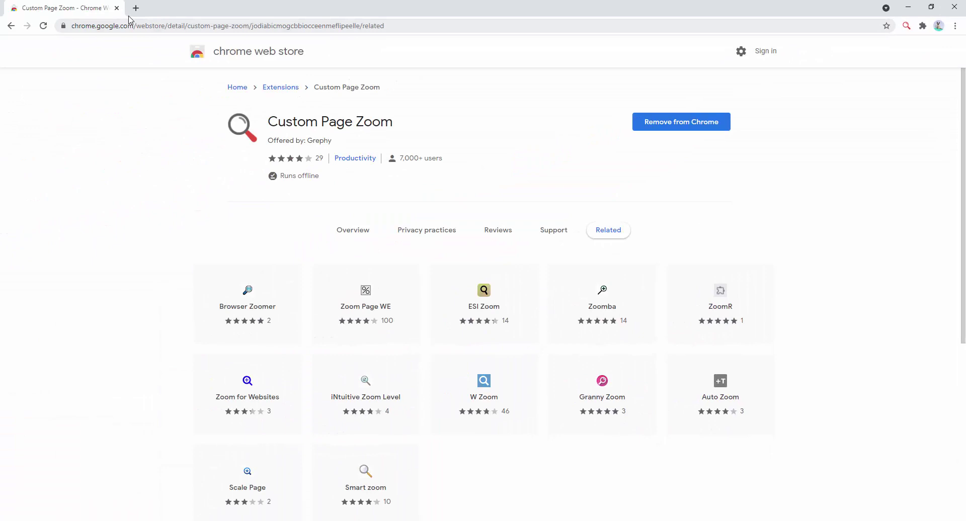
Load wikipedia.org in a new tab and open the Custom Page Zoom panel showing 100% zoom
click(136, 8)
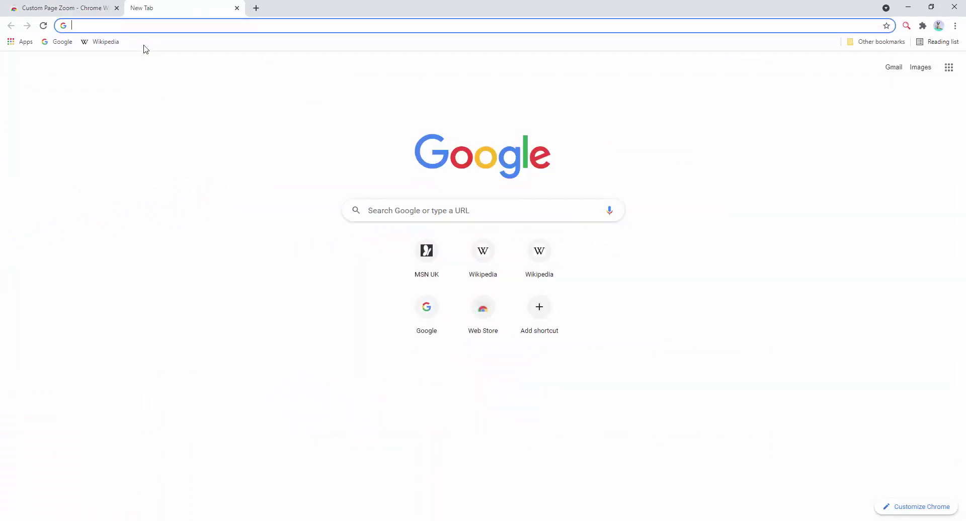
text(wikipedia.org)
key(Return)
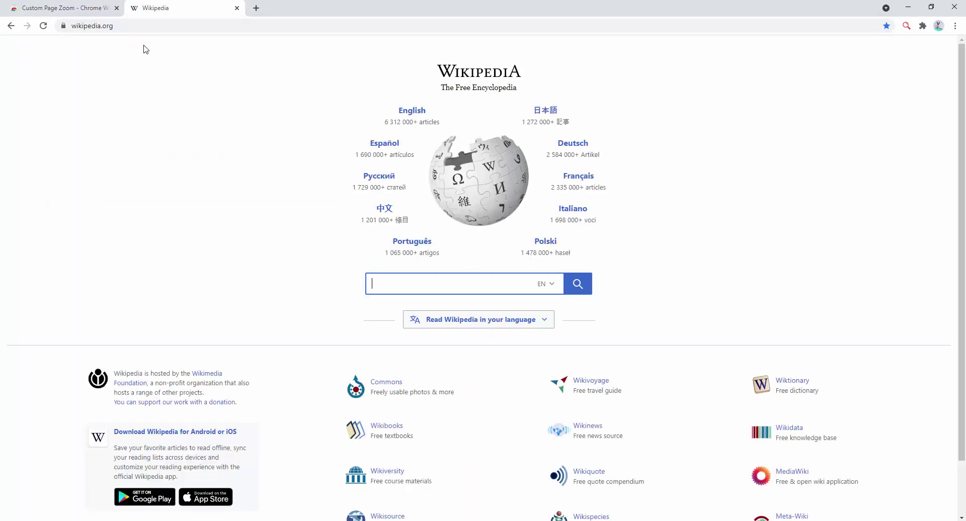
click(906, 26)
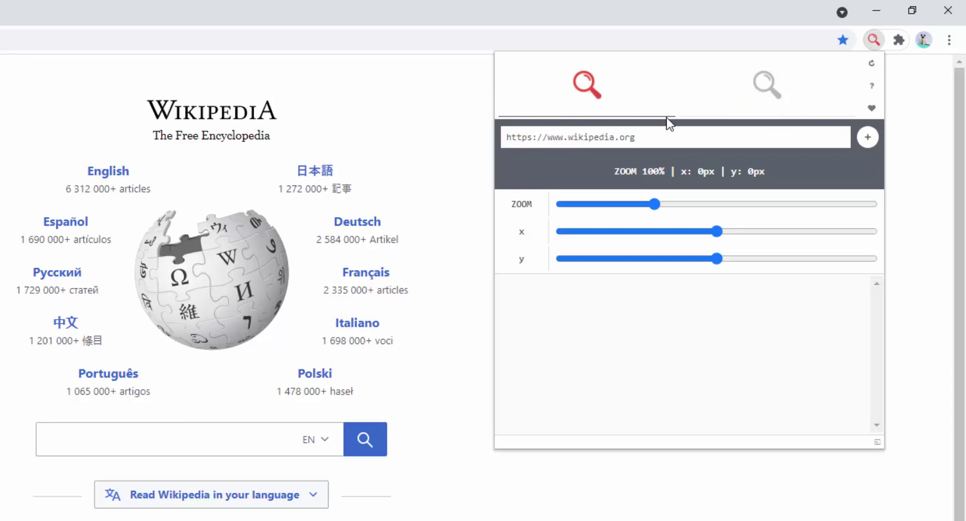
click(778, 95)
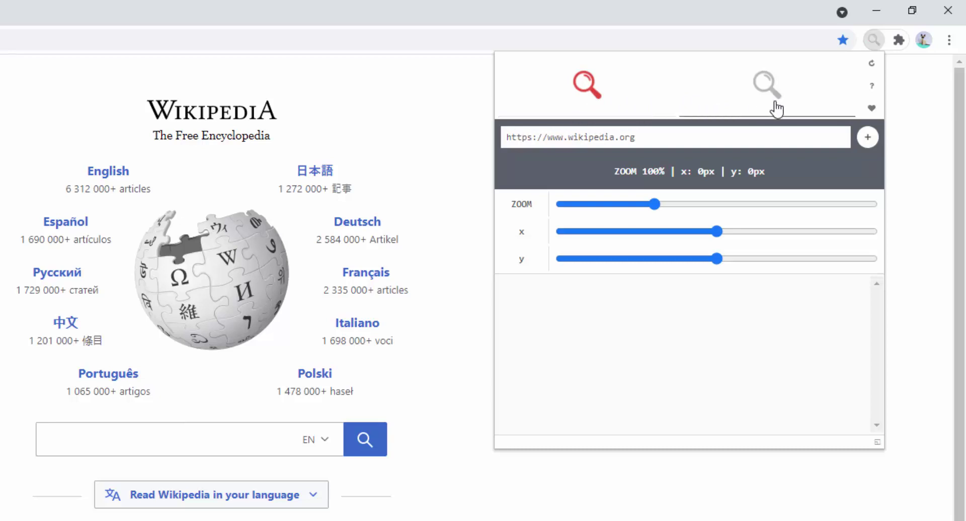
click(603, 103)
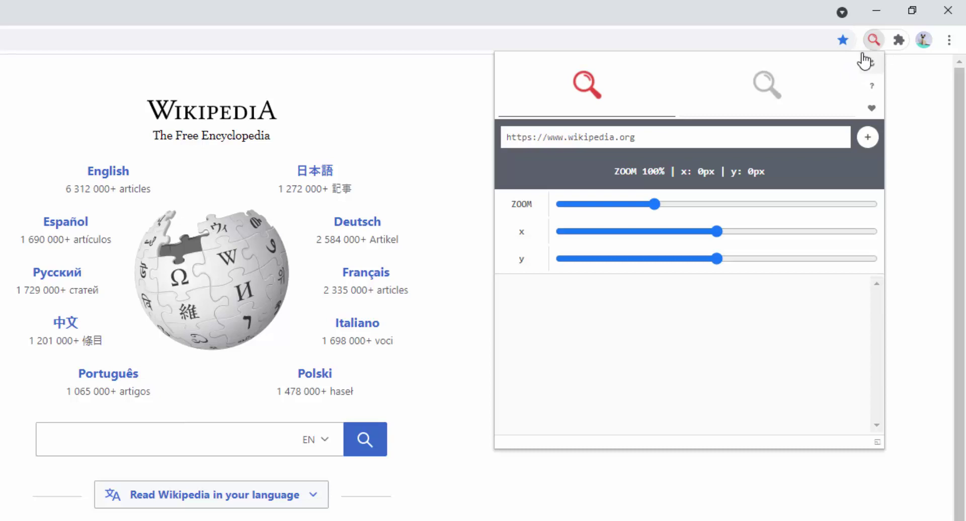
click(914, 112)
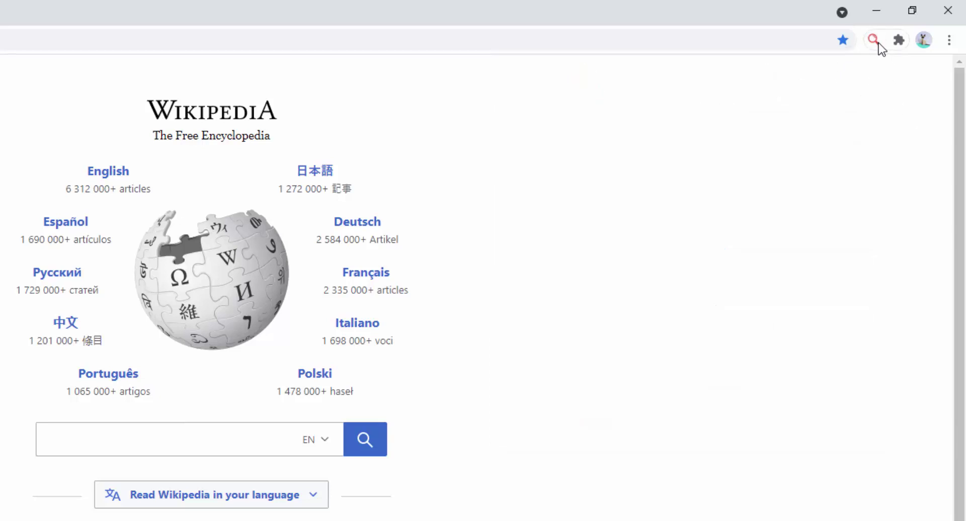
click(878, 43)
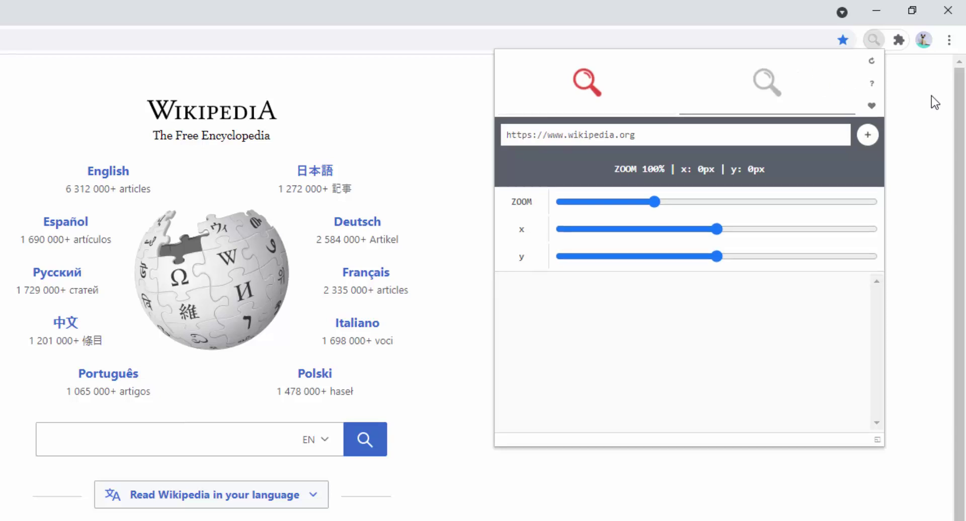
click(931, 97)
click(878, 39)
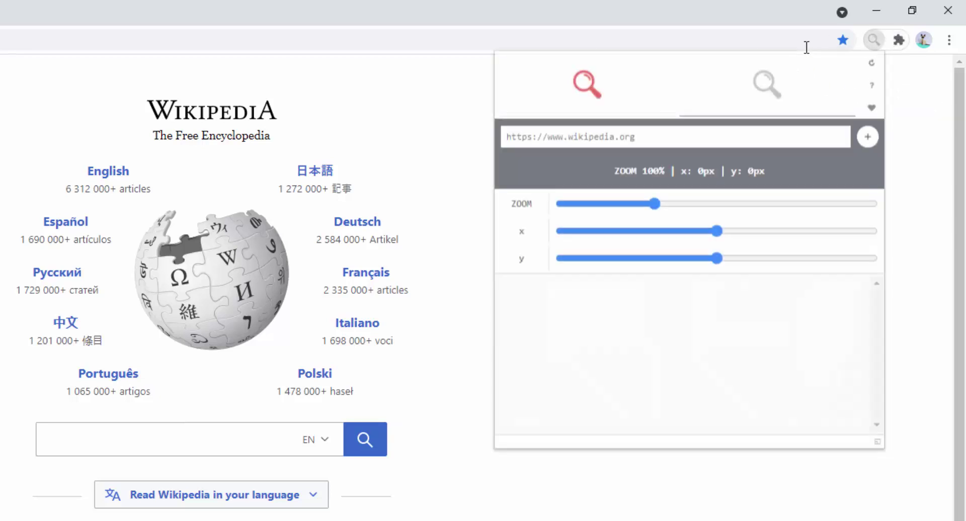
click(595, 96)
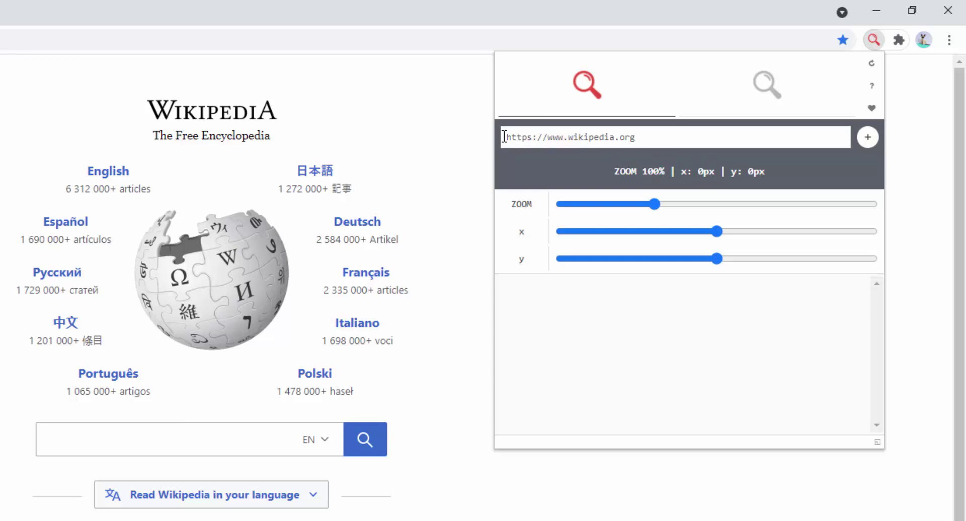
Save a wikipedia.org zoom rule at 150% with x 864px, then close the panel
drag(504, 136, 669, 142)
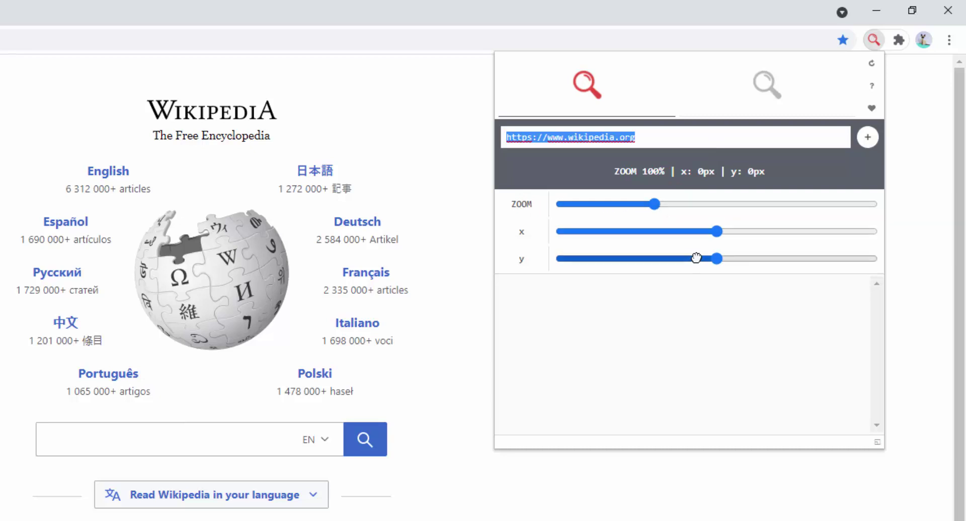
click(658, 204)
drag(657, 205, 783, 233)
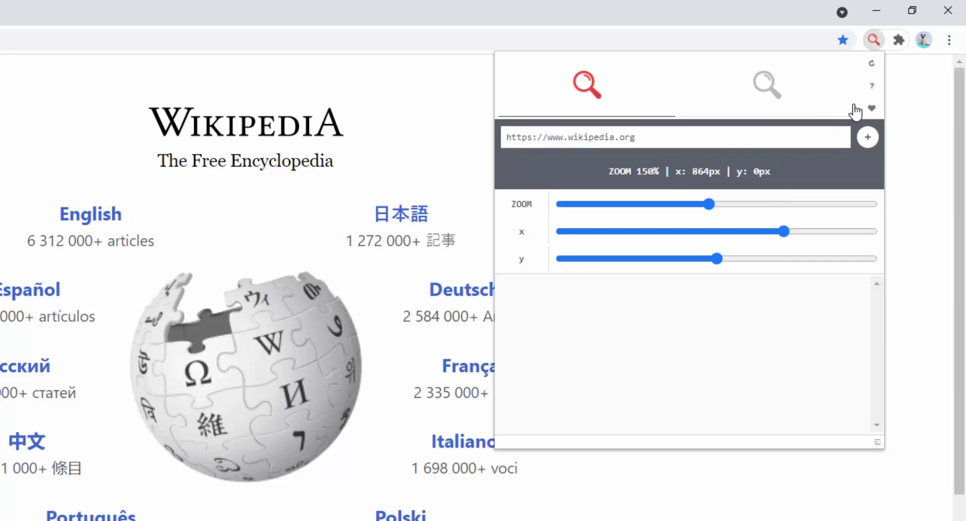
click(869, 140)
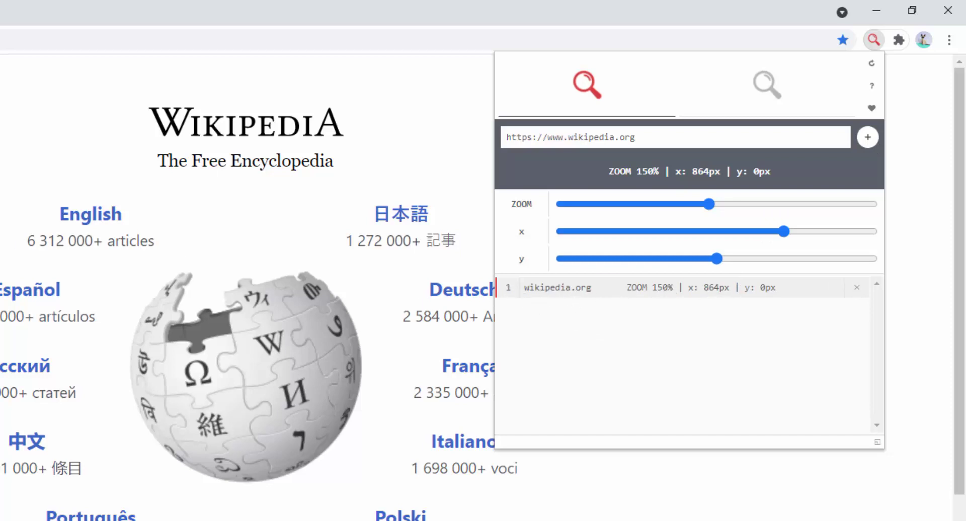
key(Escape)
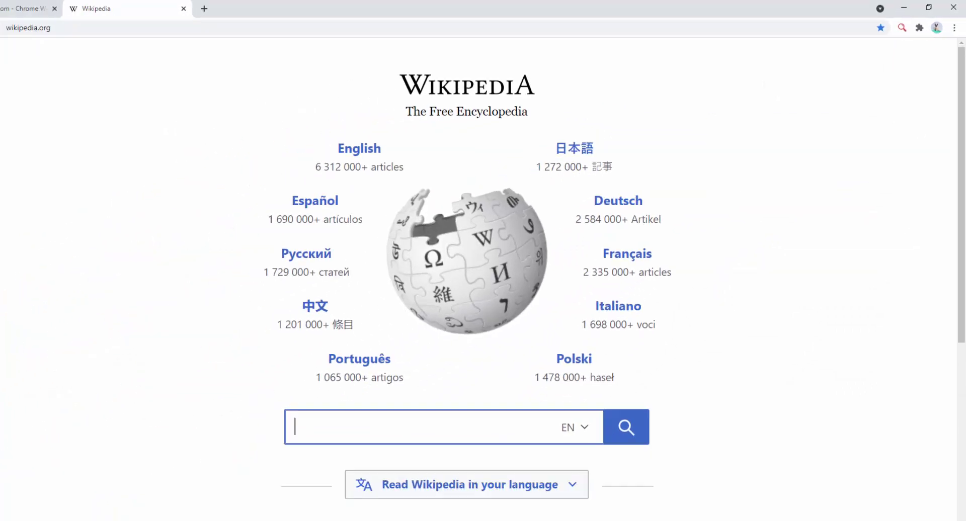
Open google.com in a new tab
click(204, 8)
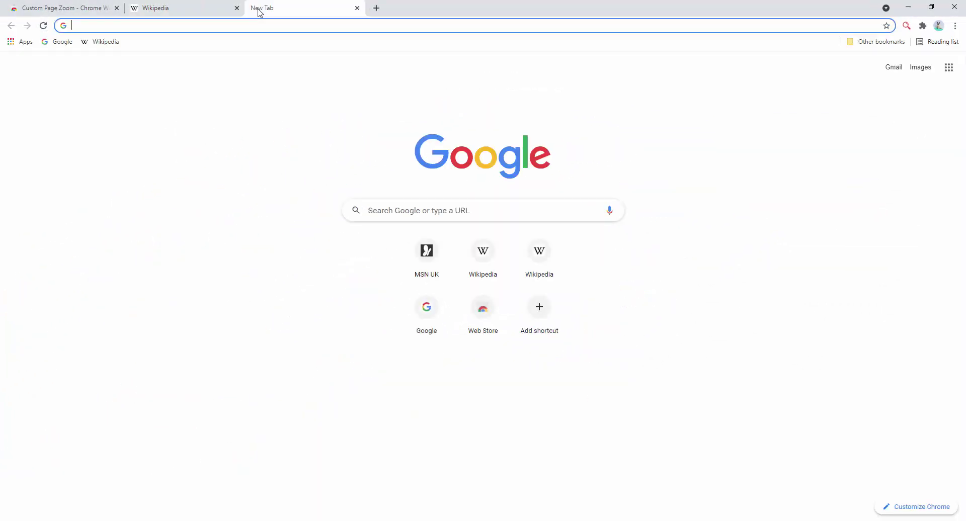
text(google)
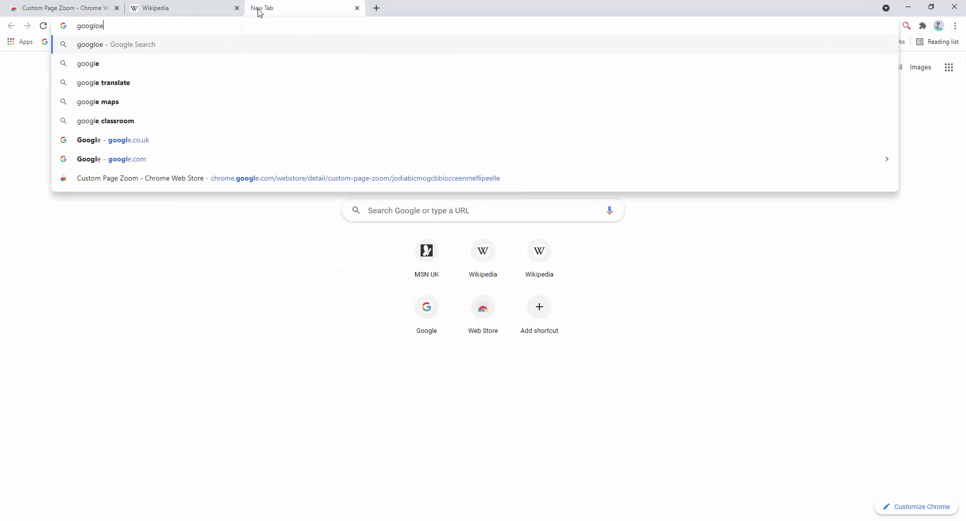
text(.com)
key(Return)
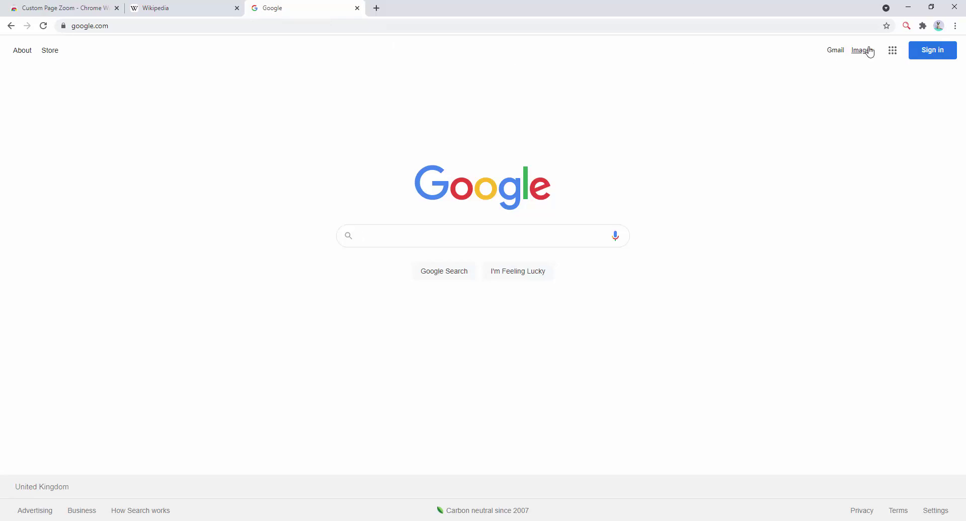
Save a trial 71% zoom rule for google.com, then delete it from the rule list
click(907, 28)
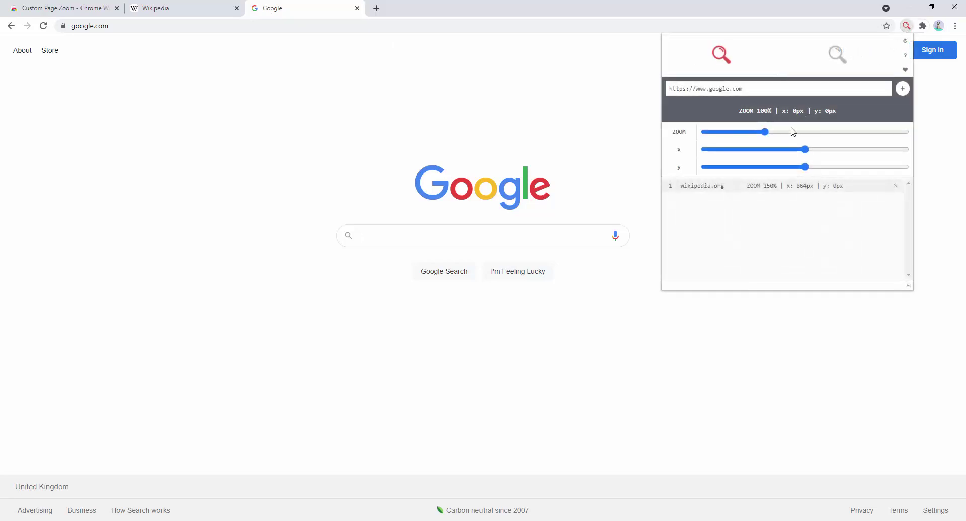
drag(765, 132, 744, 133)
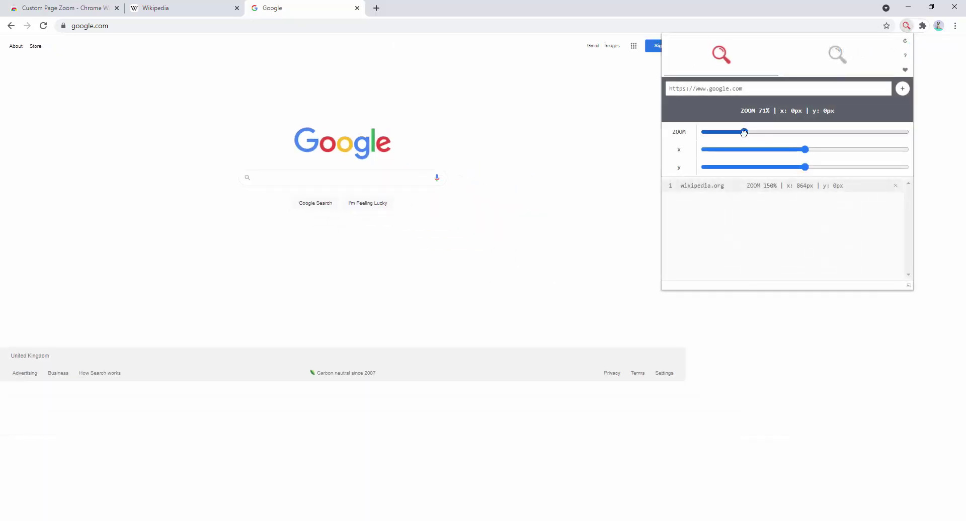
click(902, 92)
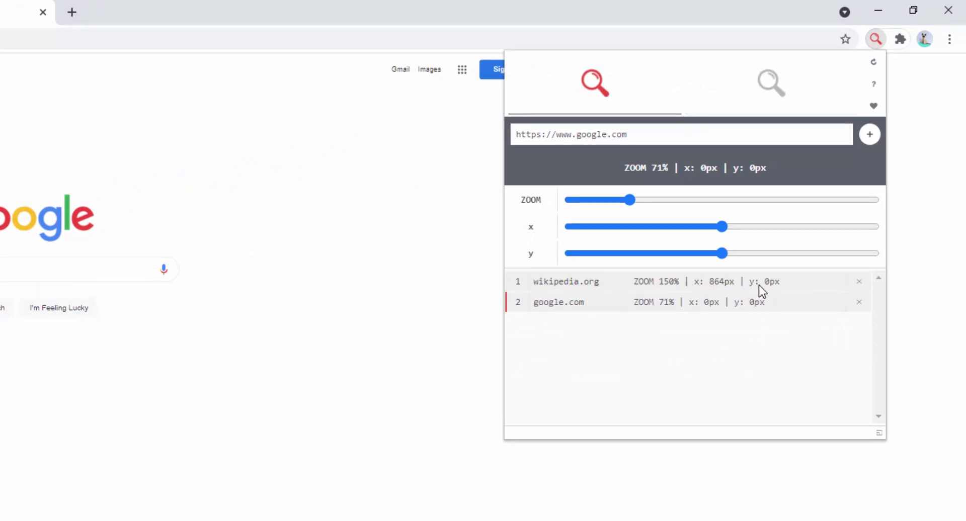
click(859, 303)
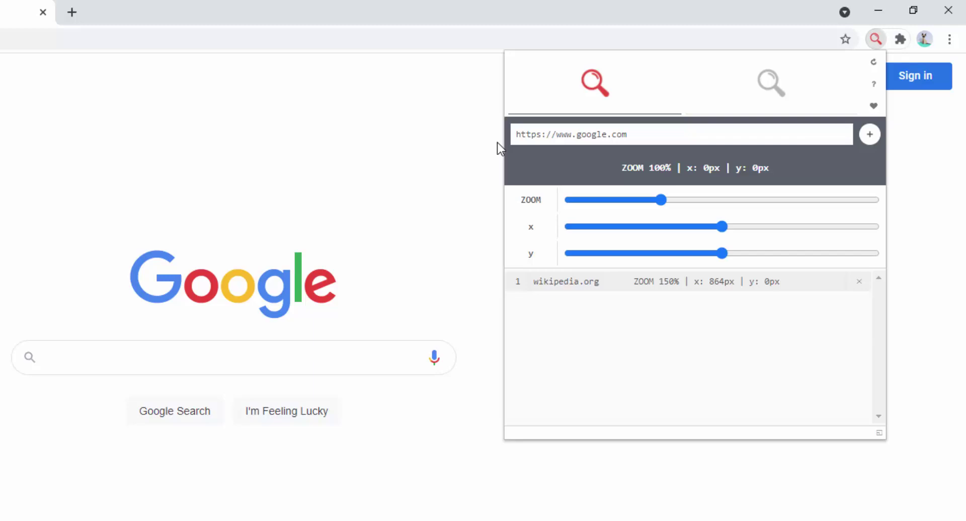
Add a catch-all '*' rule at 153% zoom, then switch to the Wikipedia tab
double_click(633, 133)
triple_click(633, 131)
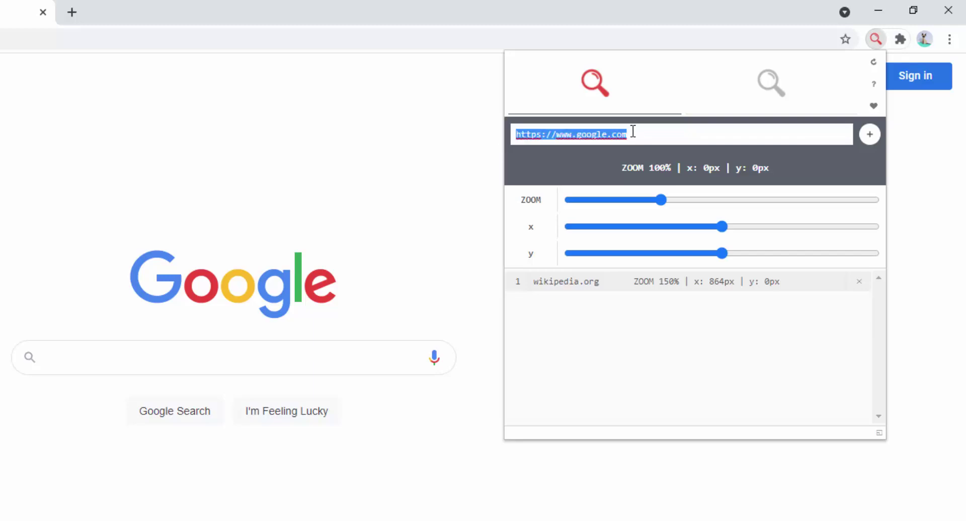
text(*)
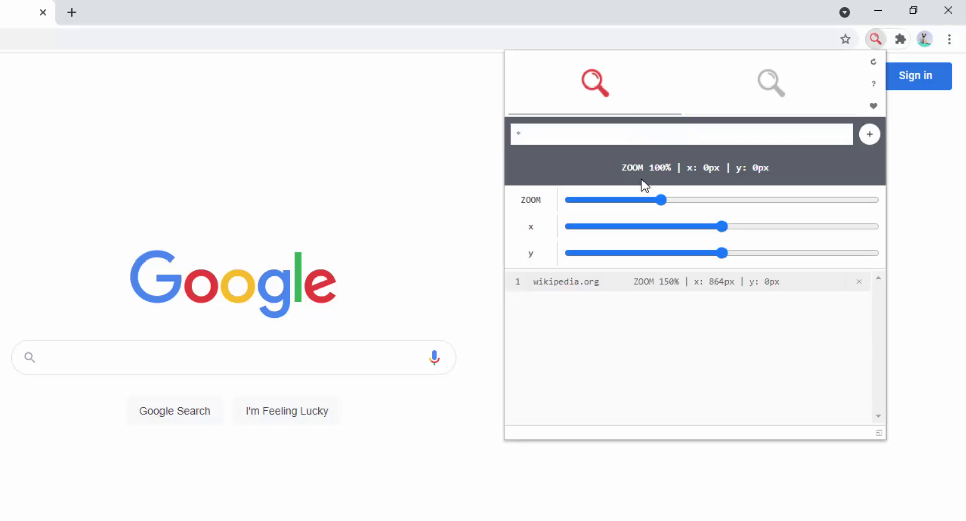
drag(657, 201, 717, 201)
click(871, 138)
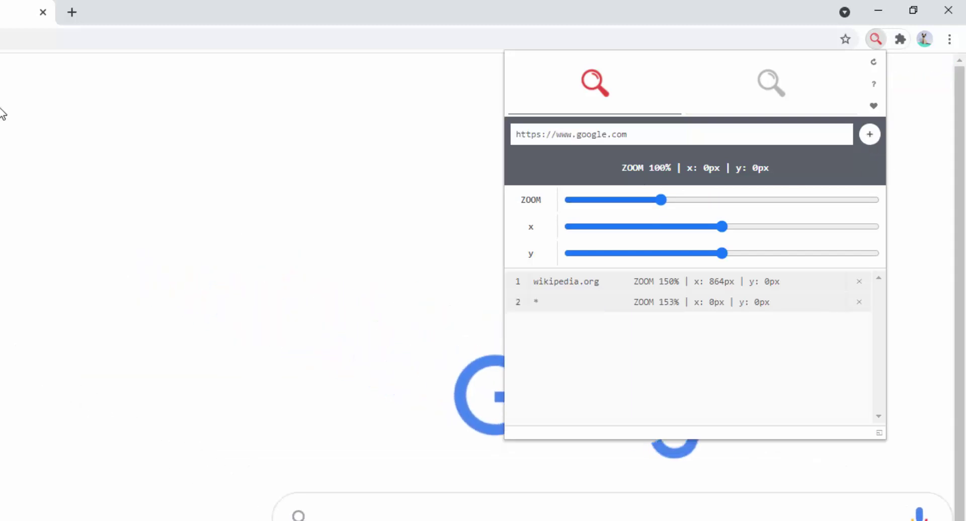
key(ctrl+shift+Tab)
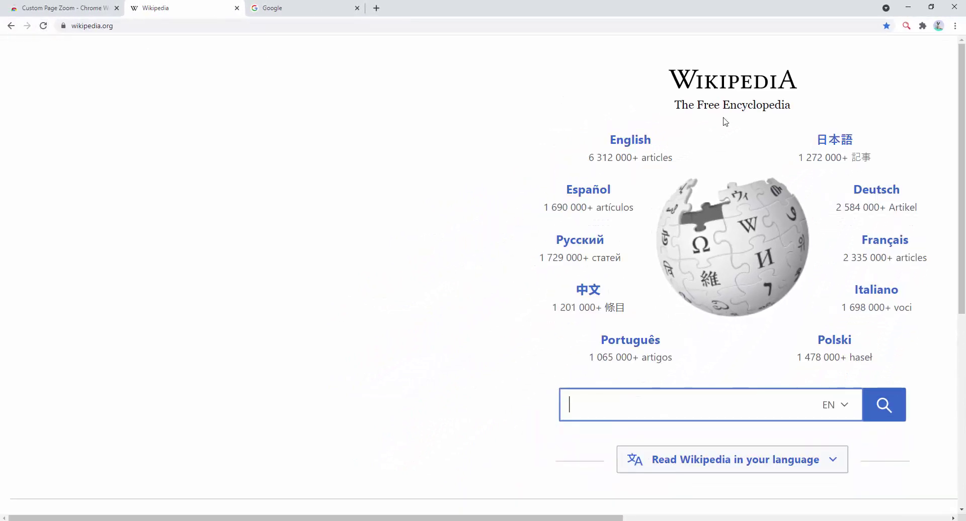
Review the Custom Page Zoom panel on the Wikipedia tab, then on the Google tab
click(906, 26)
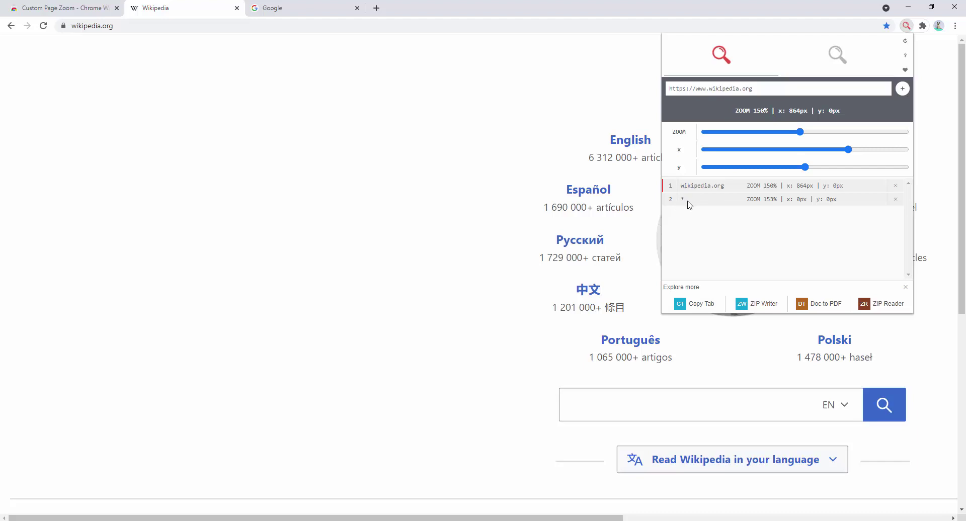
click(358, 115)
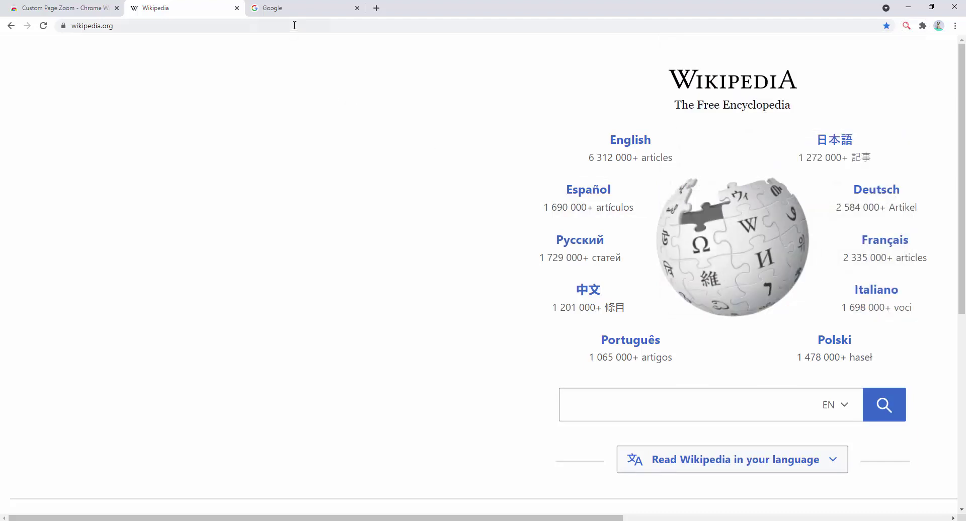
click(302, 8)
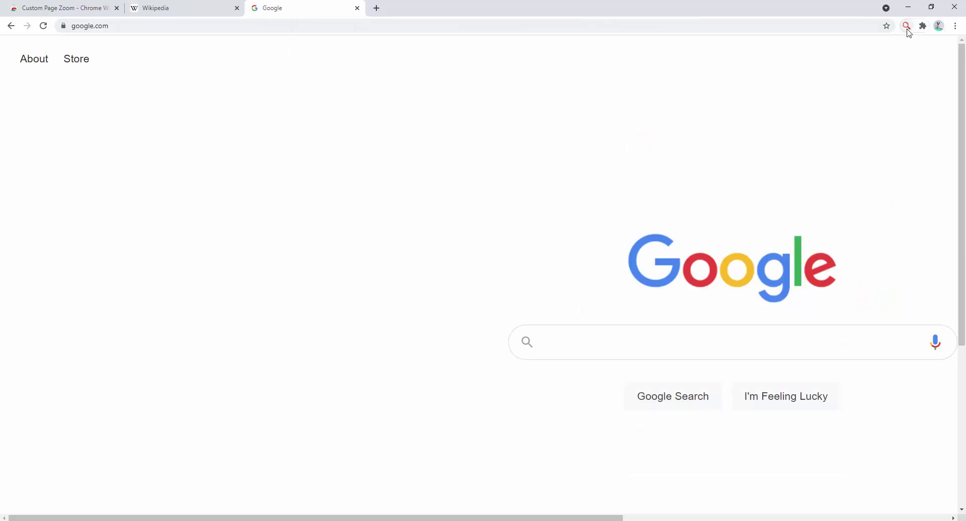
click(907, 26)
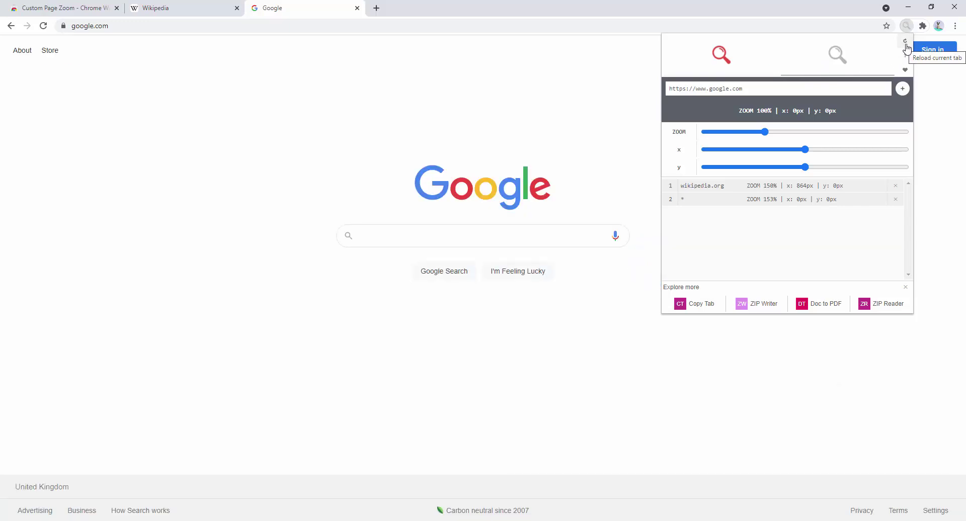
click(610, 93)
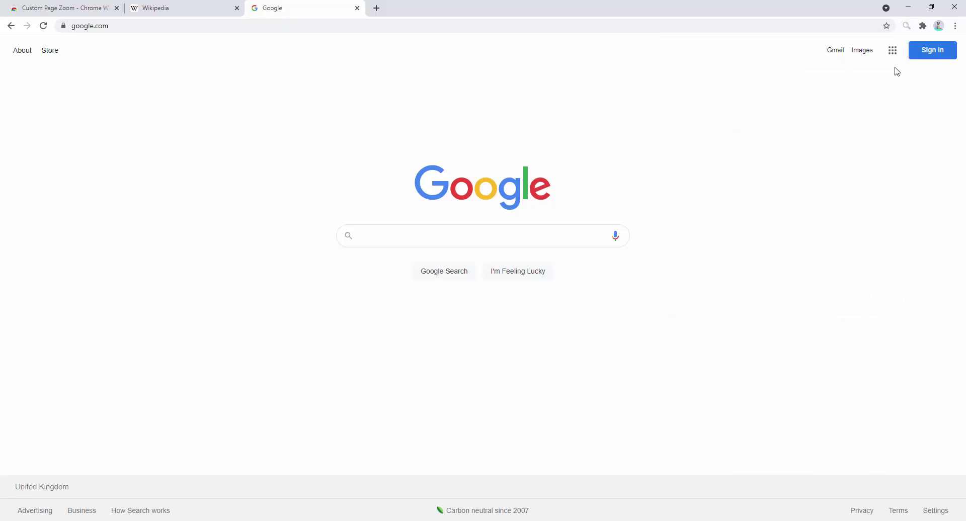
Turn on Allow in incognito on Custom Page Zoom's Manage extension page
right_click(908, 32)
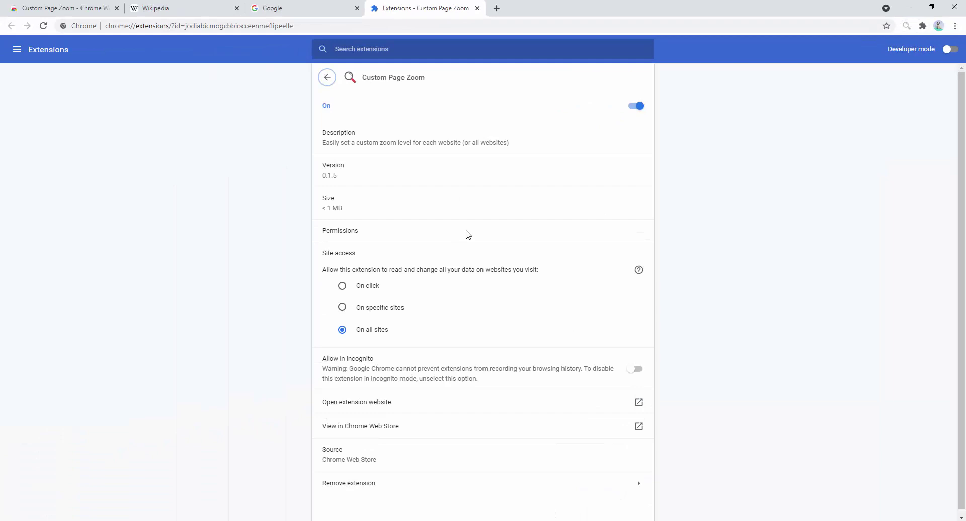
scroll(468, 235, down, 1)
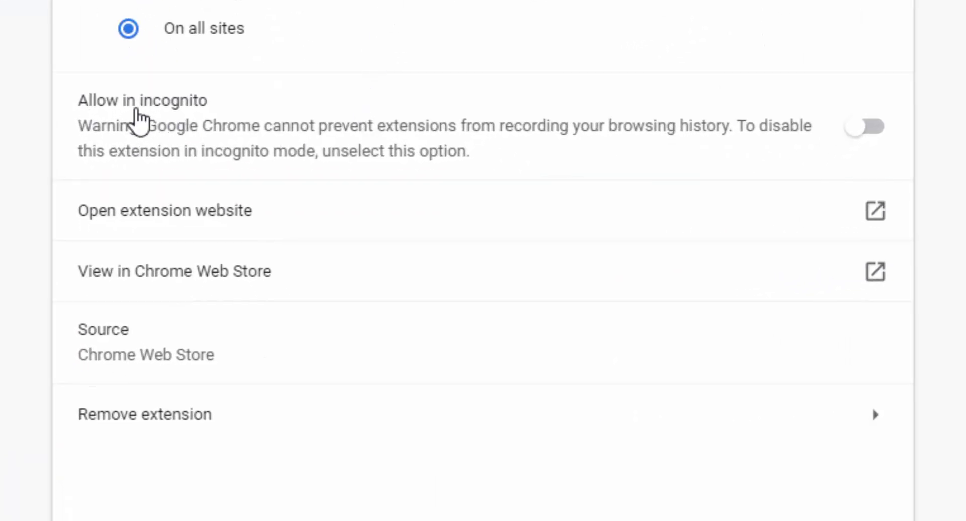
click(845, 135)
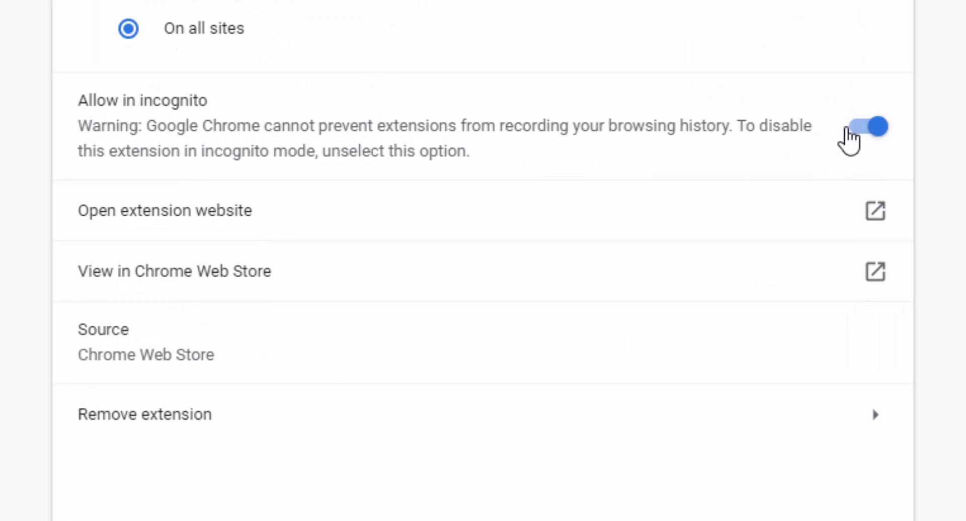